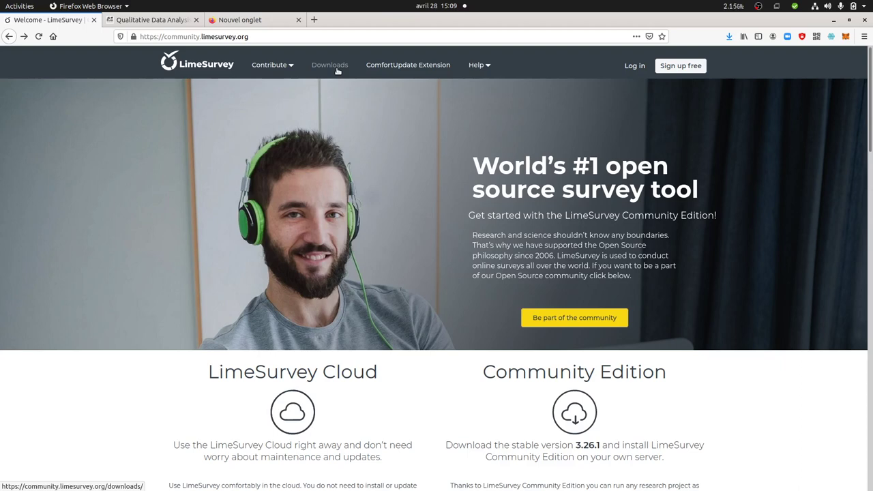
Open the LimeSurvey Downloads page and copy the Stable 3.26.1 download link
left_click(337, 71)
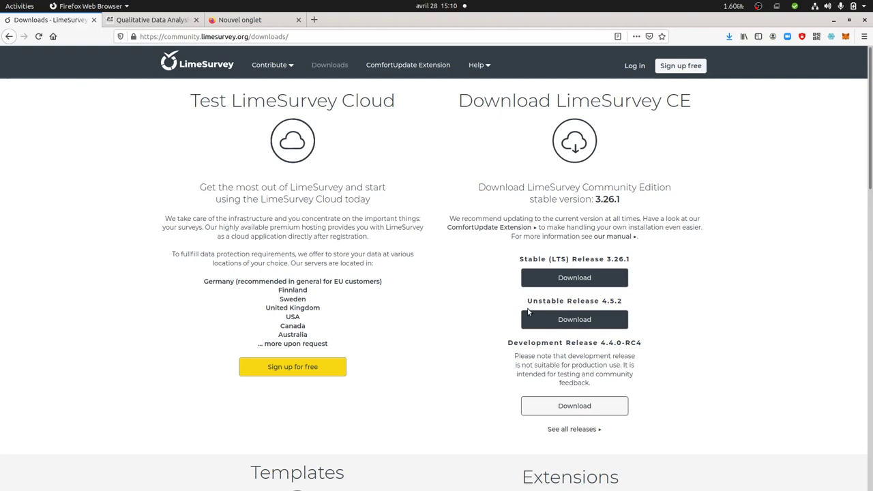
left_click(558, 280)
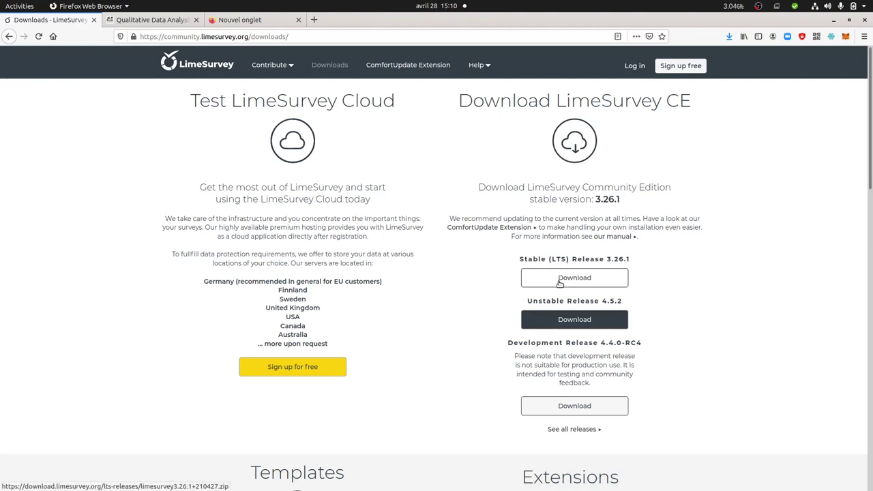
right_click(559, 283)
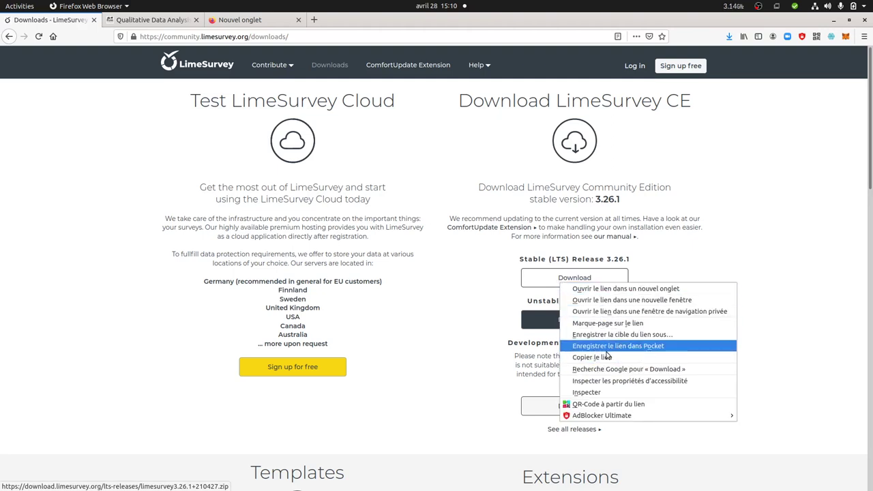
left_click(600, 357)
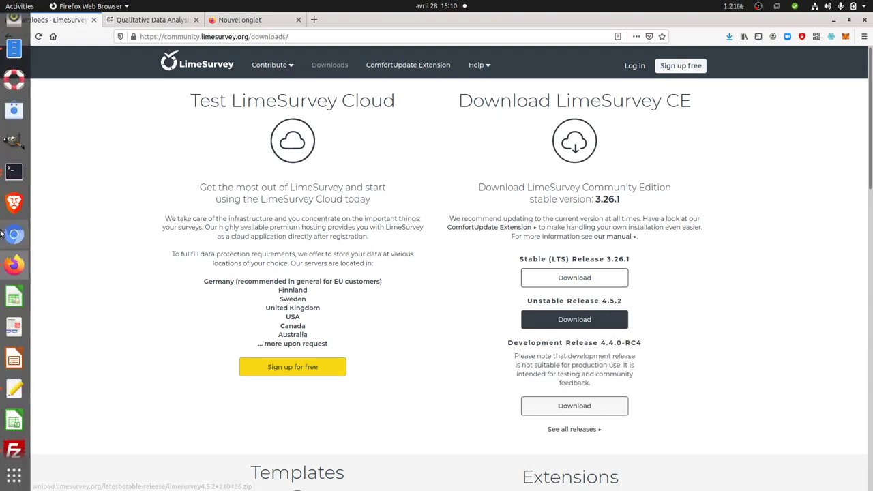
Download the LimeSurvey 3.26.1 zip with sudo wget and the copied link
left_click(15, 173)
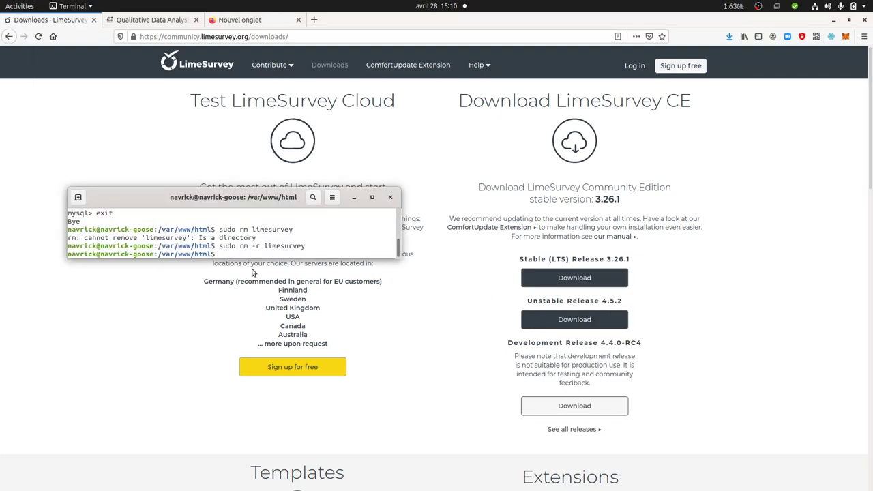
type("sudo wget")
type("https://download.limesurvey.org/lts-releases/limesurvey3.26.1+210427.zip")
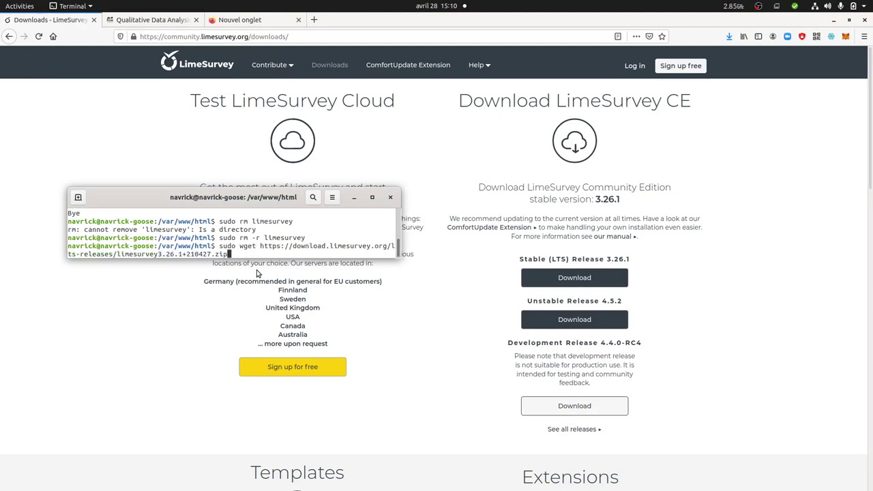
key("Return")
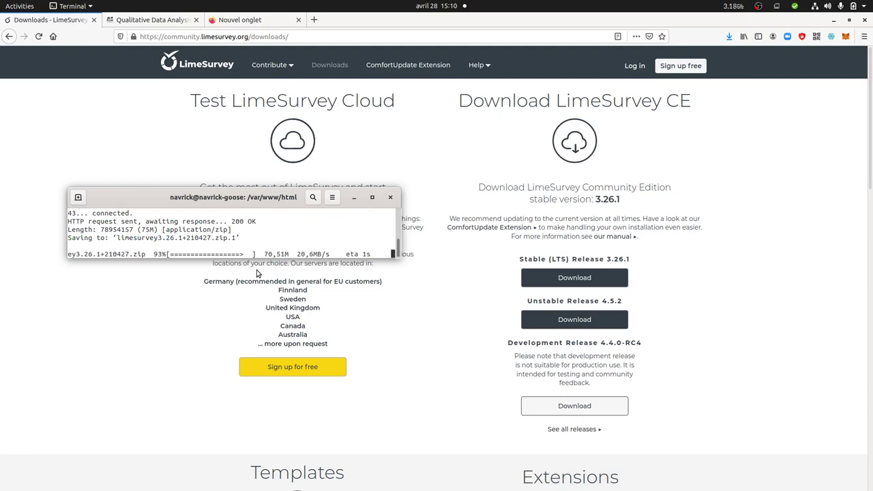
Extract the LimeSurvey zip archive with sudo unzip
type("sud")
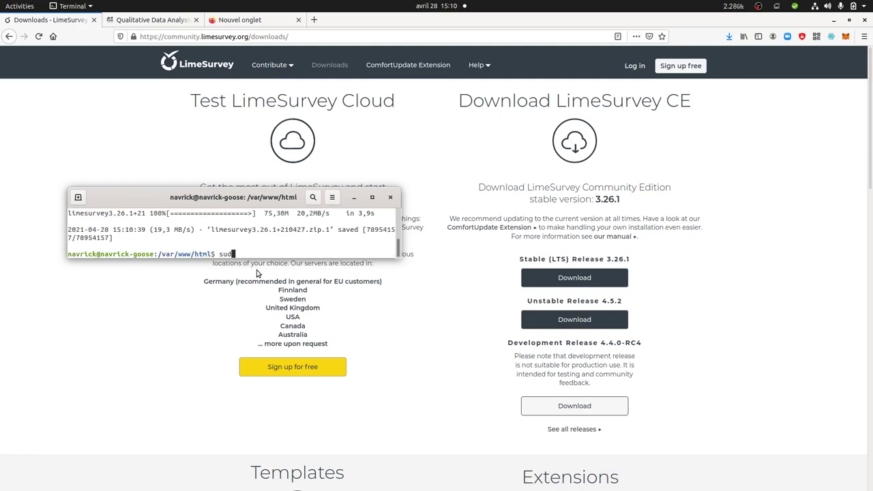
type("o unzip lime")
key("Tab")
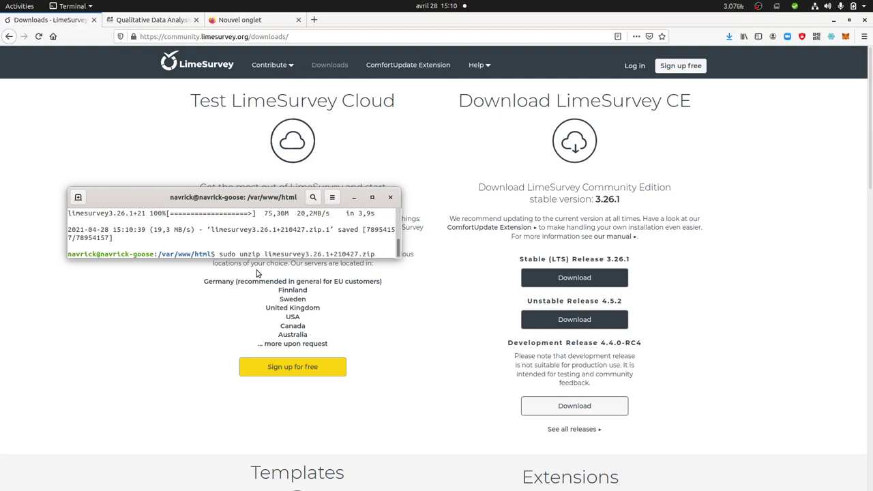
key("Return")
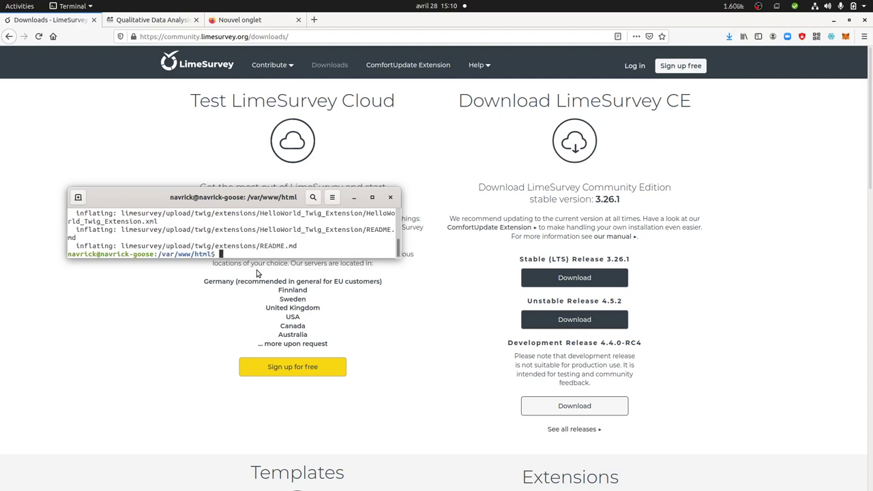
Enter the limesurvey folder, list its contents, and enlarge the terminal window
type("cd lime")
key("Tab")
key("Return")
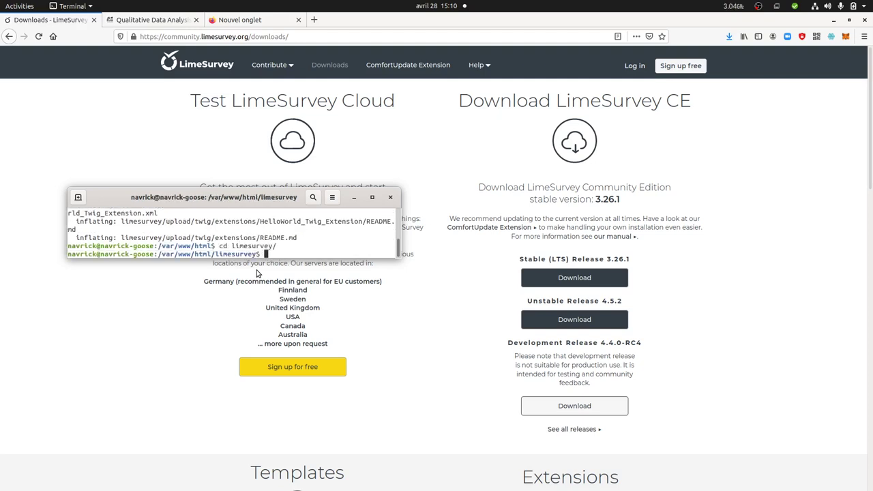
type("ls")
key("Return")
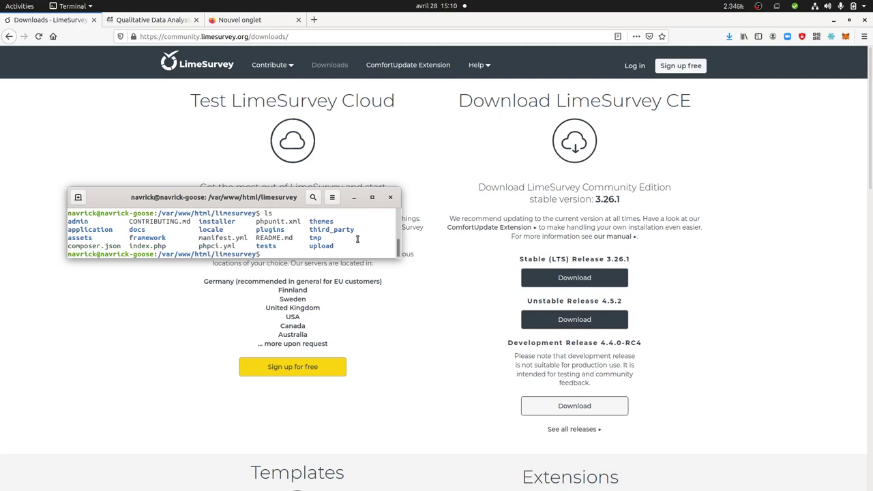
left_click_drag(349, 259, 358, 299)
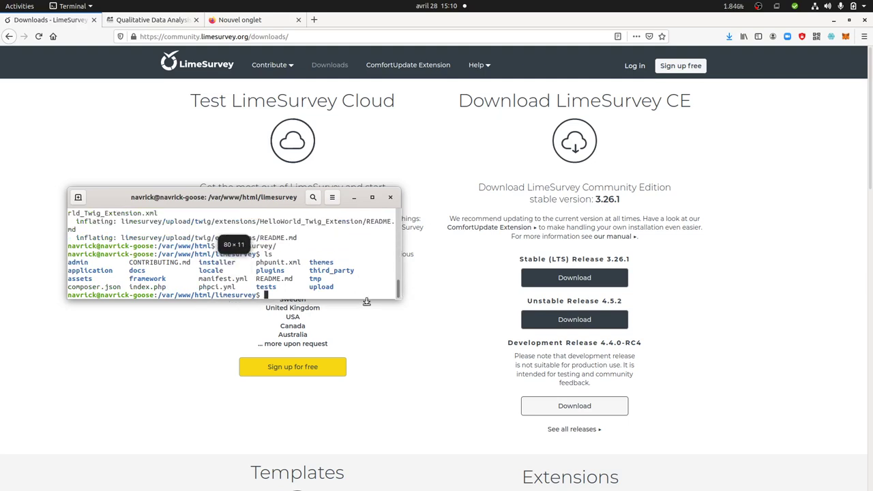
left_click_drag(401, 268, 588, 268)
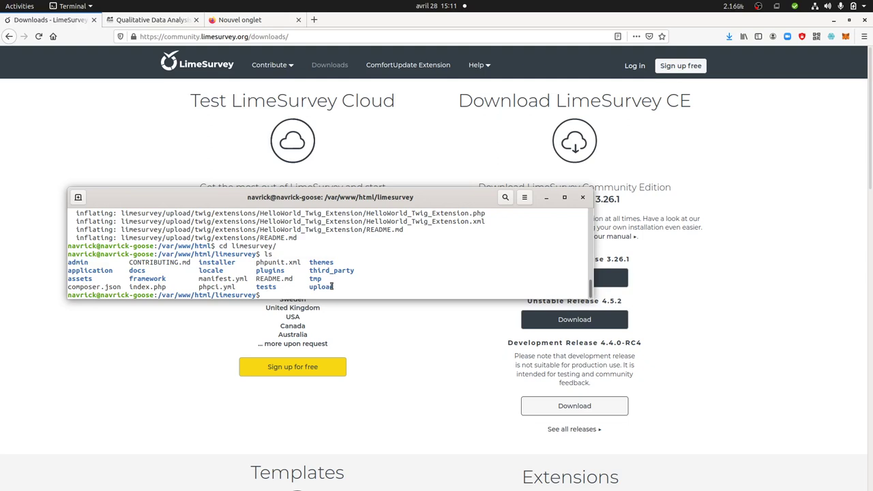
left_click_drag(337, 288, 69, 262)
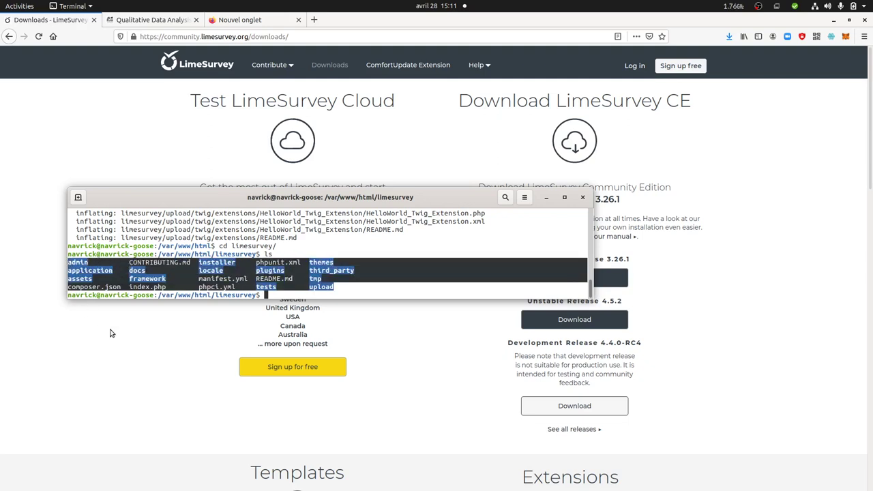
Load localhost/limesurvey and read the Internal Server Error about the unwritable tmp/runtime path
left_click(255, 20)
type("localhost/limesurvey/")
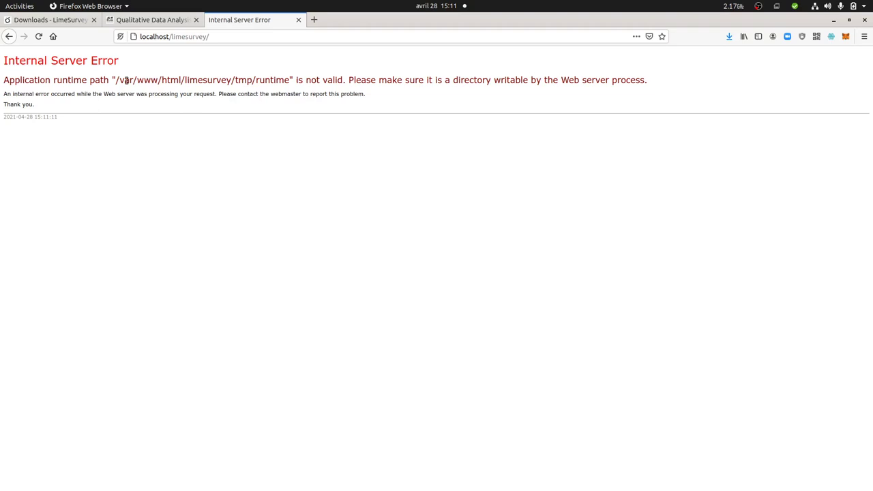
left_click_drag(113, 79, 459, 109)
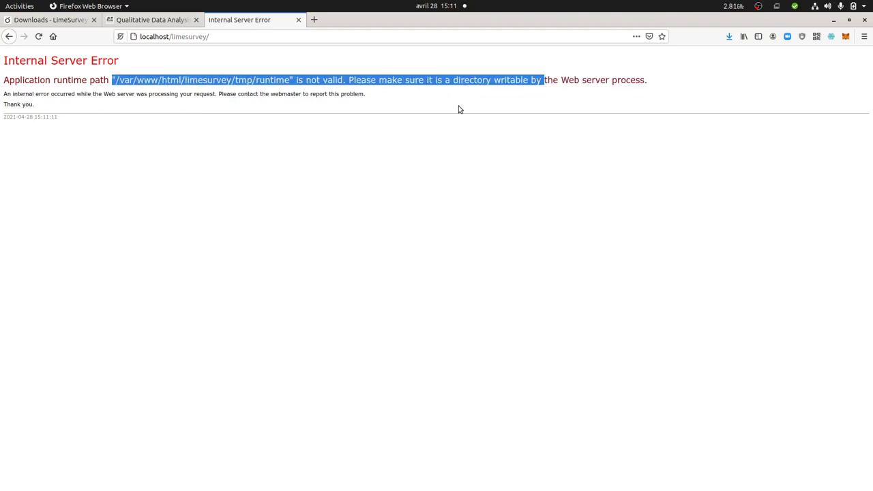
left_click(347, 148)
Find the guide's sudo chown -R www-data:www-data command for /var/www/html/limesurvey/
left_click(159, 23)
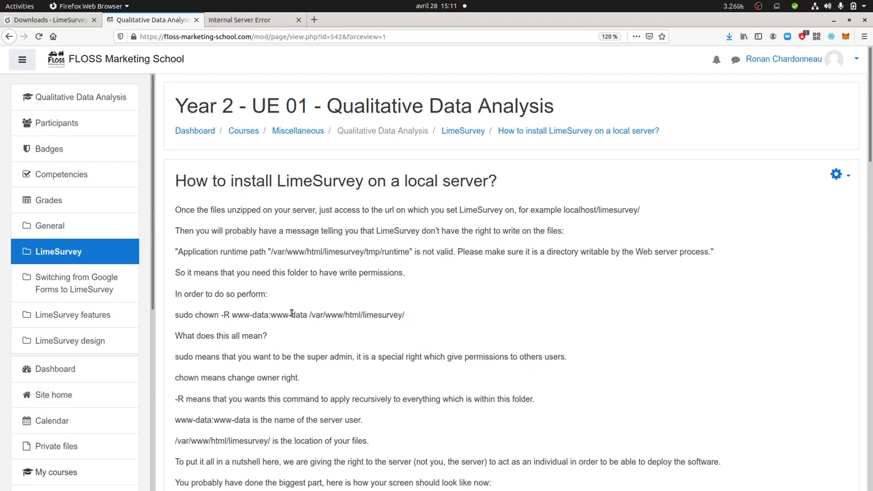
left_click_drag(403, 315, 177, 320)
key("ctrl+c")
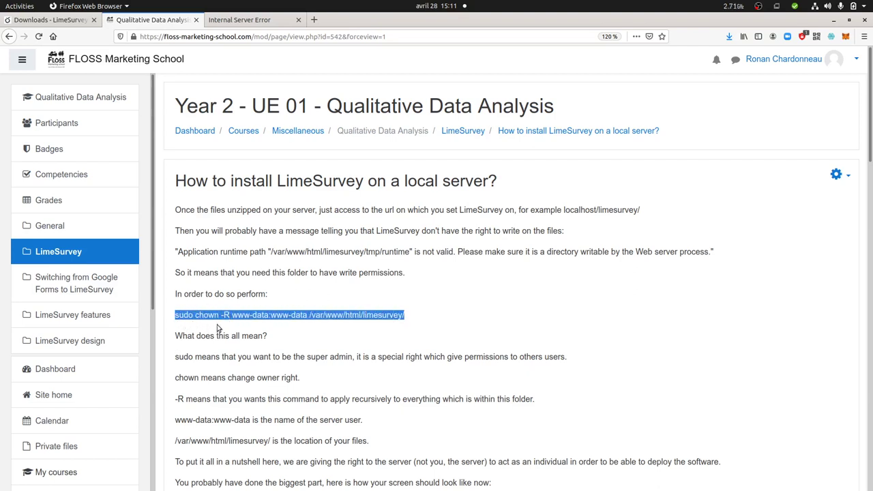
left_click(230, 325)
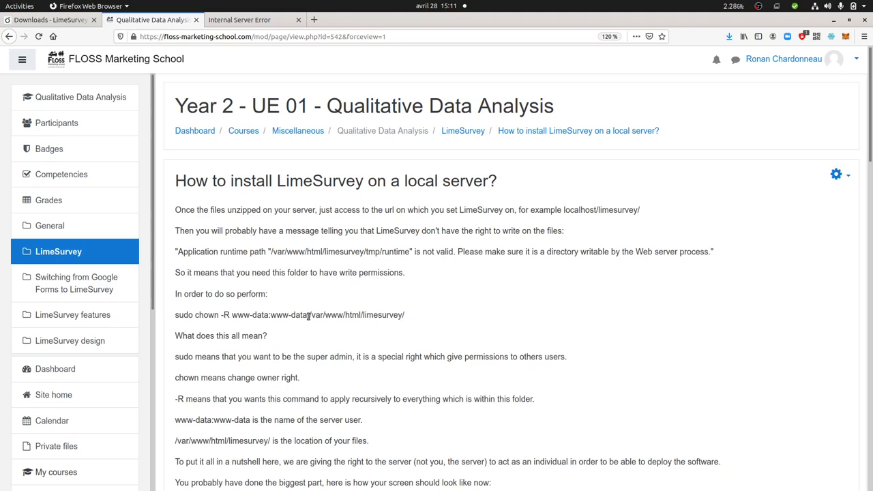
left_click_drag(309, 316, 416, 317)
left_click(366, 294)
Run sudo chown -R www-data:www-data /var/www/html/limesurvey/ to give the web server ownership
left_click(16, 173)
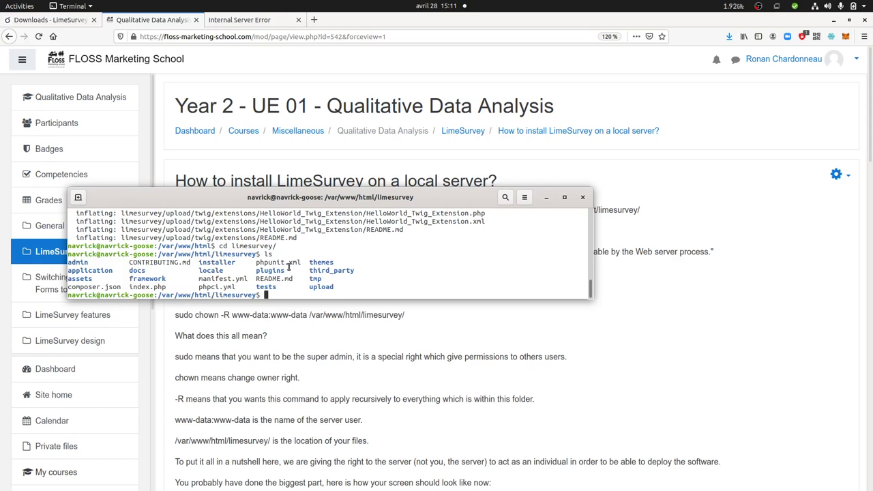
key("ctrl+shift+v")
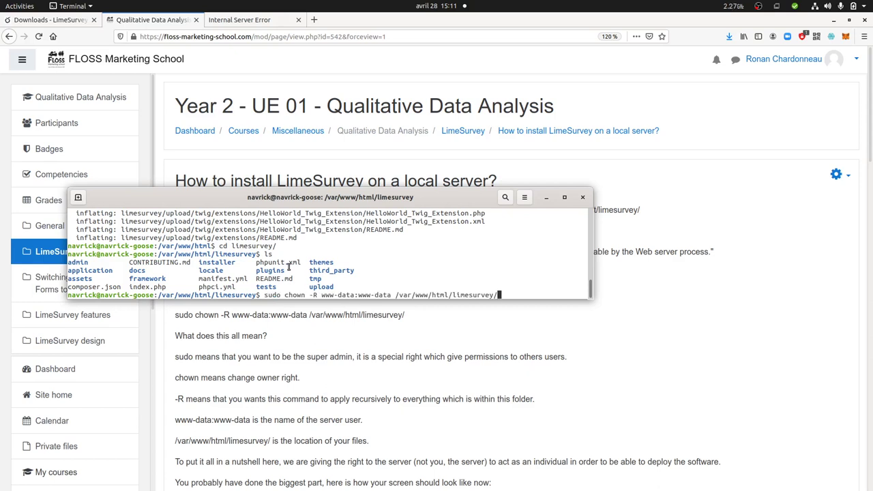
key("BackSpace")
key("BackSpace")
key("BackSpace")
key("BackSpace")
key("BackSpace")
key("BackSpace")
key("BackSpace")
key("BackSpace")
key("BackSpace")
key("BackSpace")
key("BackSpace")
type("li")
key("Tab")
key("Tab")
type("mes")
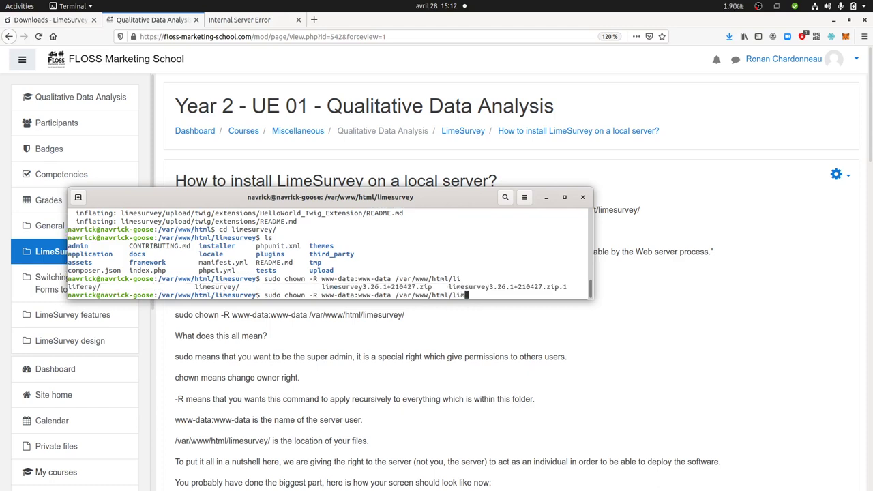
key("Tab")
type("/")
key("Return")
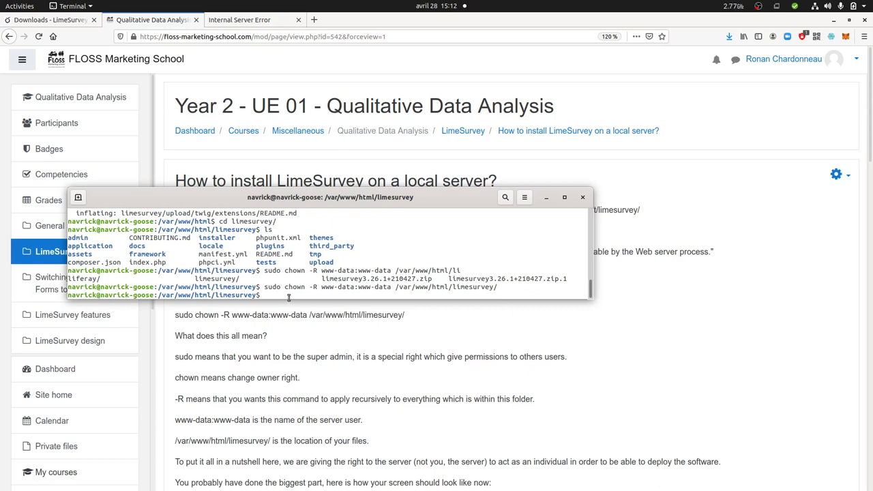
left_click(306, 324)
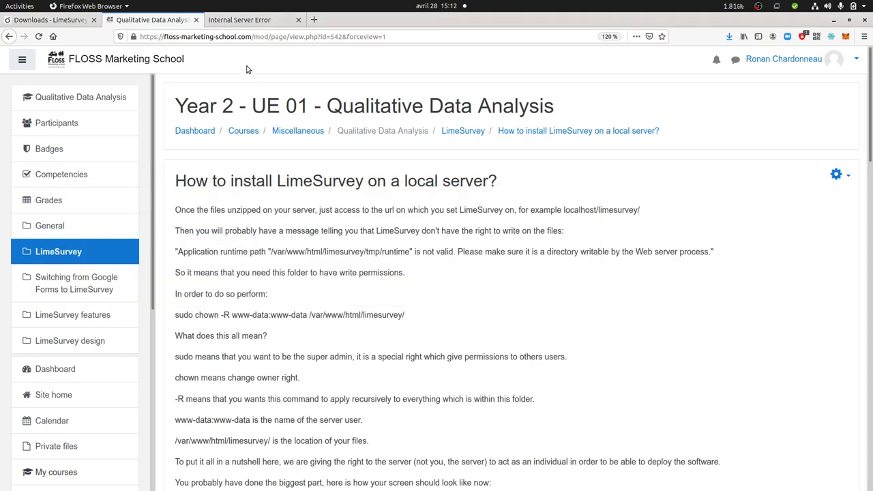
Reload localhost/limesurvey, start the installation and accept the licence
left_click(238, 20)
left_click(39, 37)
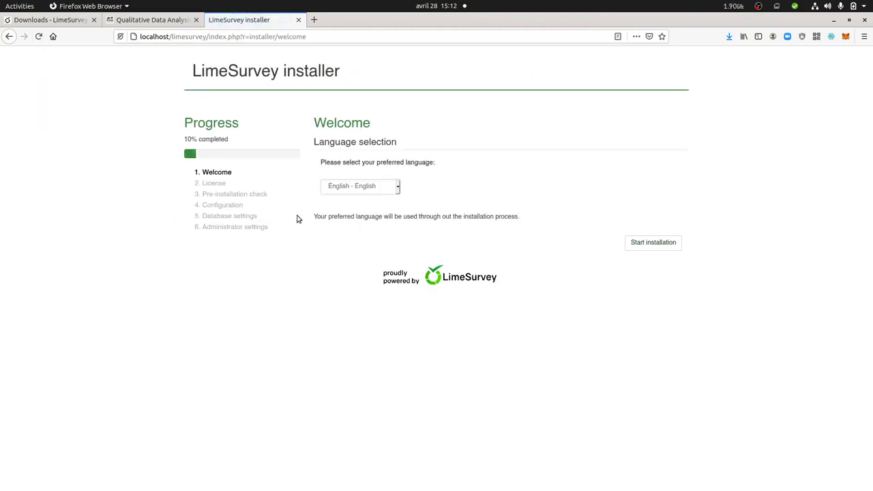
left_click(648, 243)
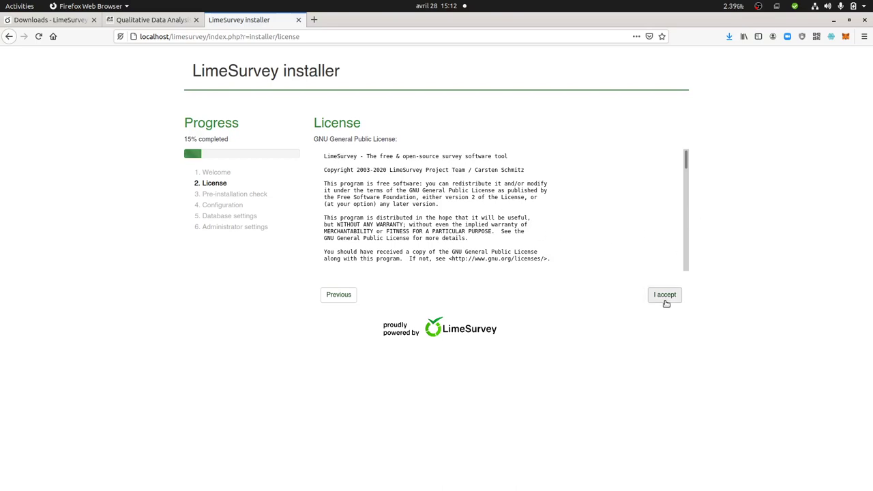
left_click(664, 298)
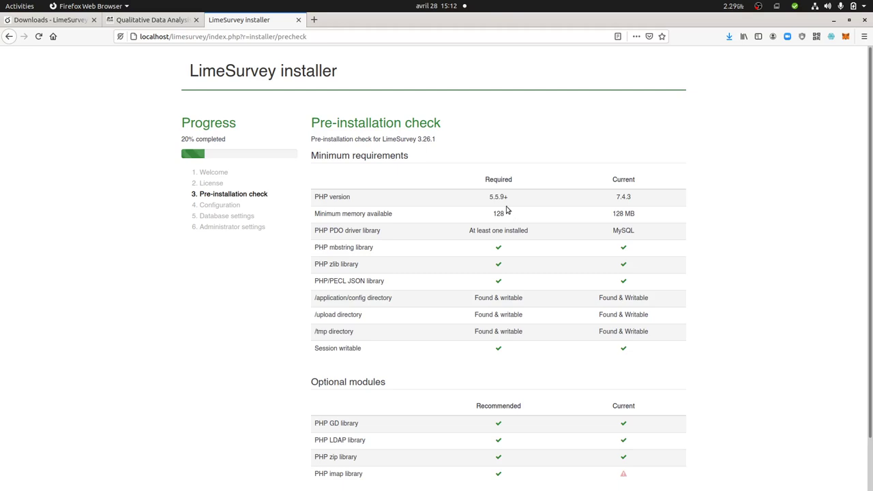
Review the pre-installation check, noting only the optional PHP imap library is missing
left_click_drag(486, 180, 522, 189)
left_click_drag(612, 179, 638, 182)
scroll(546, 346, "down", 2)
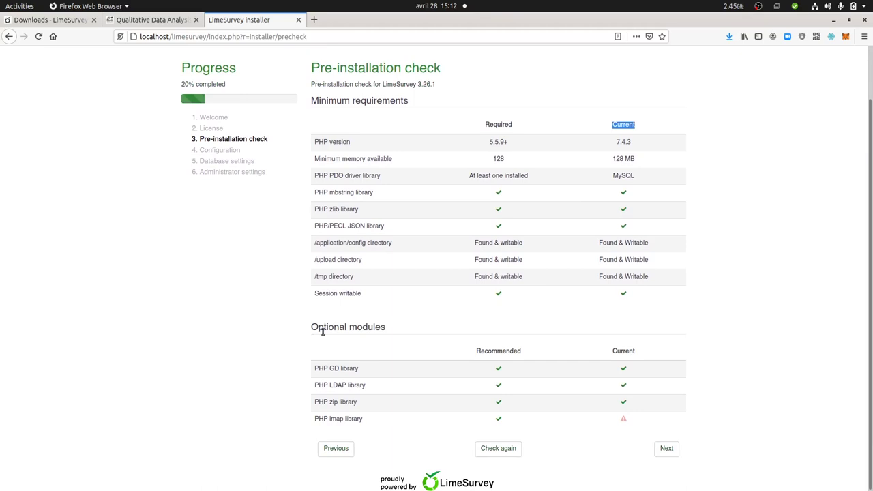
left_click_drag(307, 337, 401, 332)
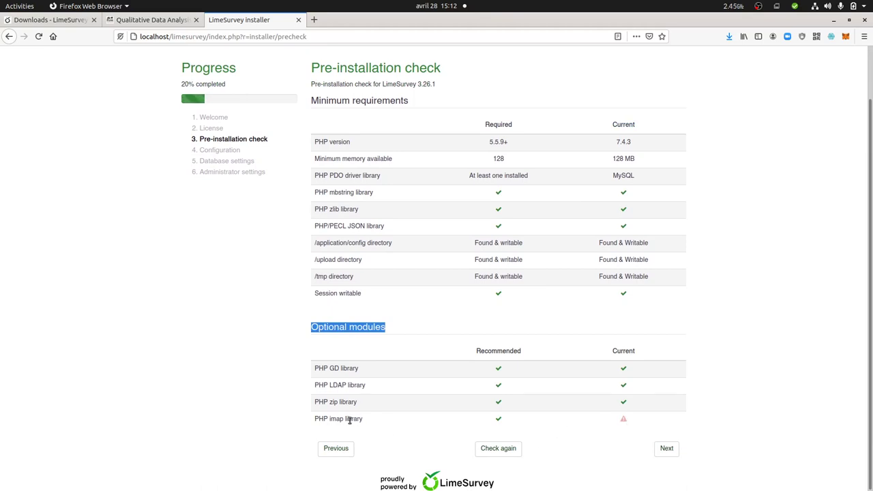
left_click_drag(365, 422, 320, 419)
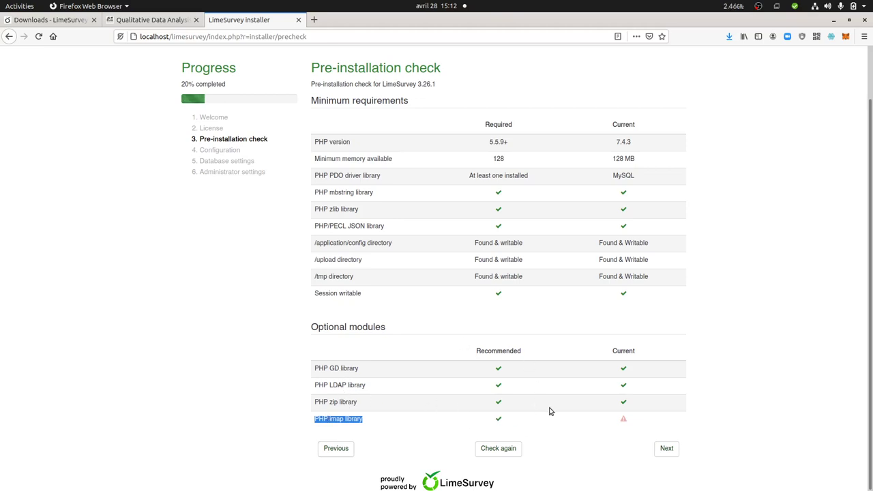
left_click(382, 430)
left_click_drag(367, 419, 324, 419)
left_click(624, 447)
Continue from the pre-installation check to the Database configuration step
left_click(669, 452)
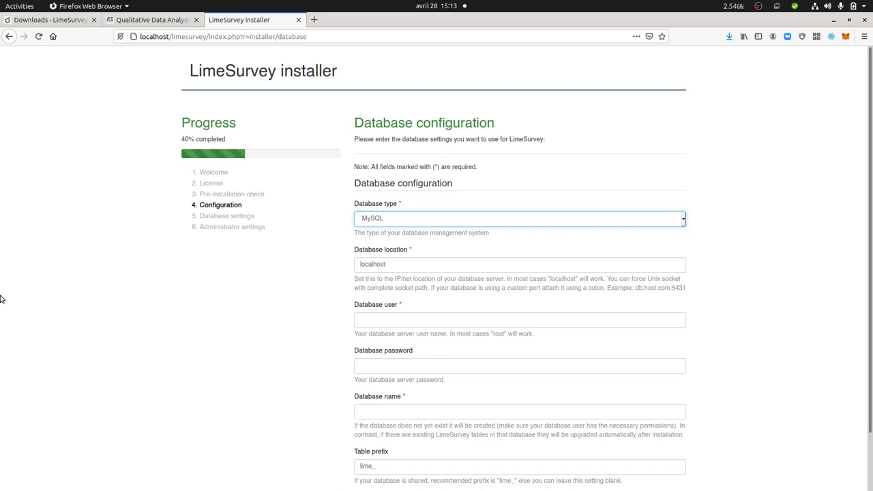
Start sudo mysql and create the limesurvey2 database
mouse_move(1, 197)
left_click(17, 172)
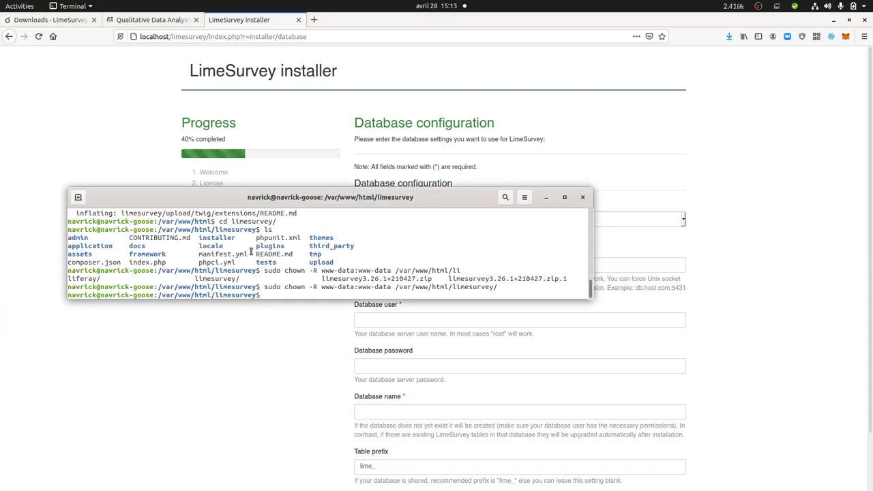
key("ctrl+l")
type("s")
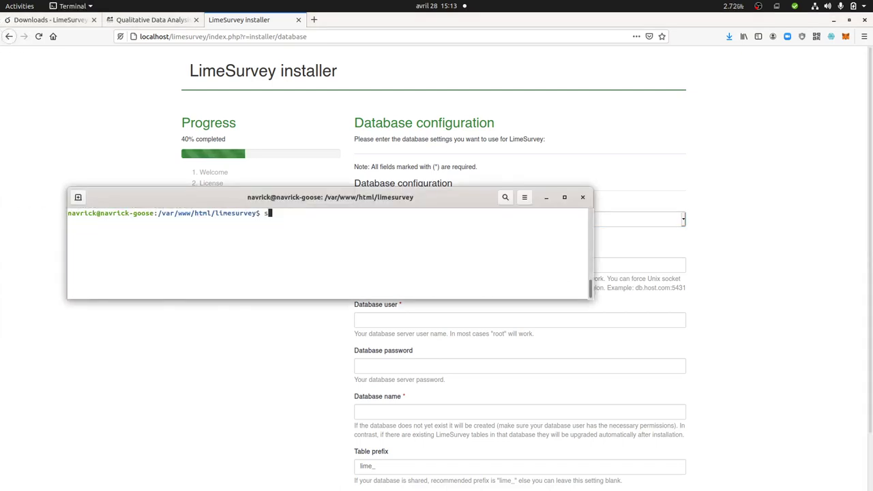
type("udo mysql")
key("Return")
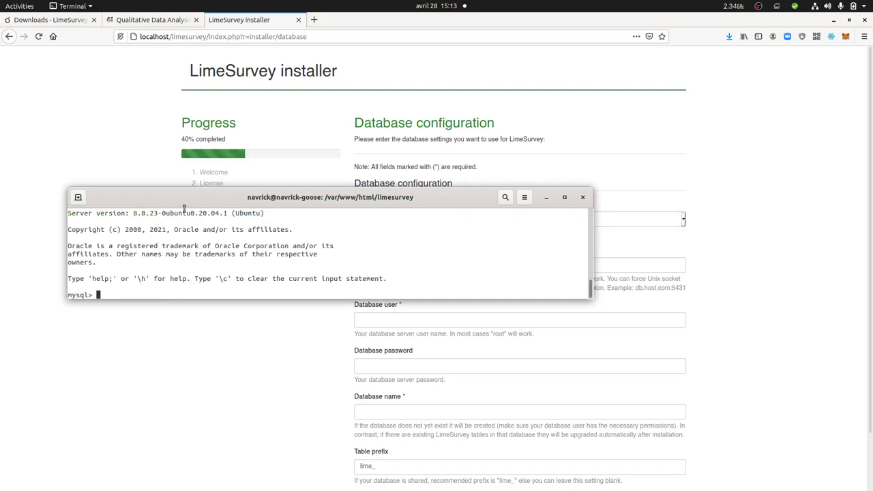
left_click_drag(192, 207, 393, 83)
key("Up")
key("Up")
key("Up")
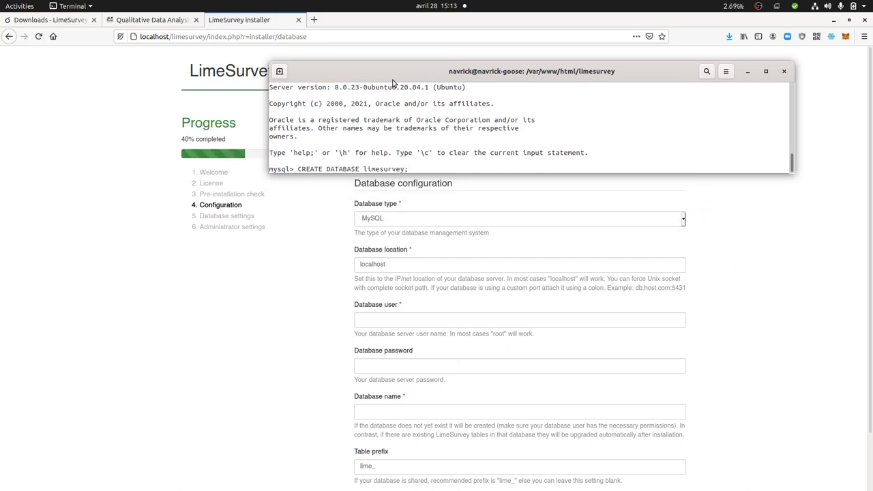
type("2")
key("Return")
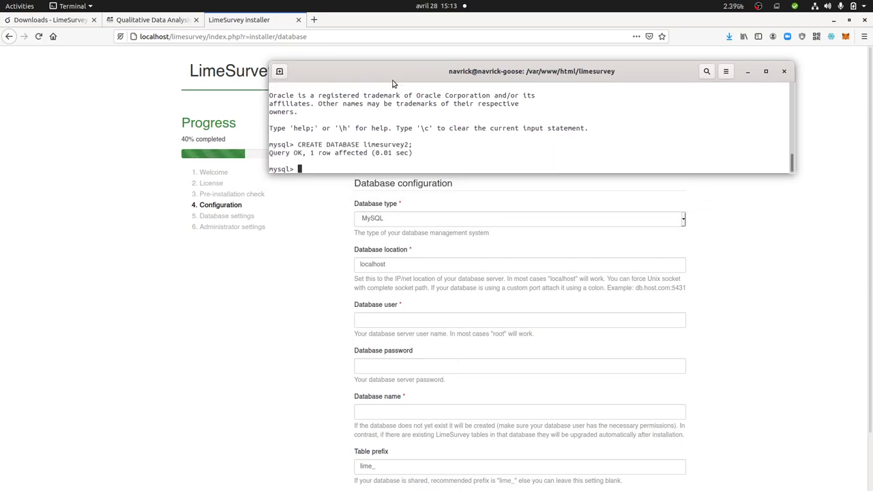
Grant all privileges on limesurvey2 to the local user and exit MySQL
key("Up")
key("Up")
key("Up")
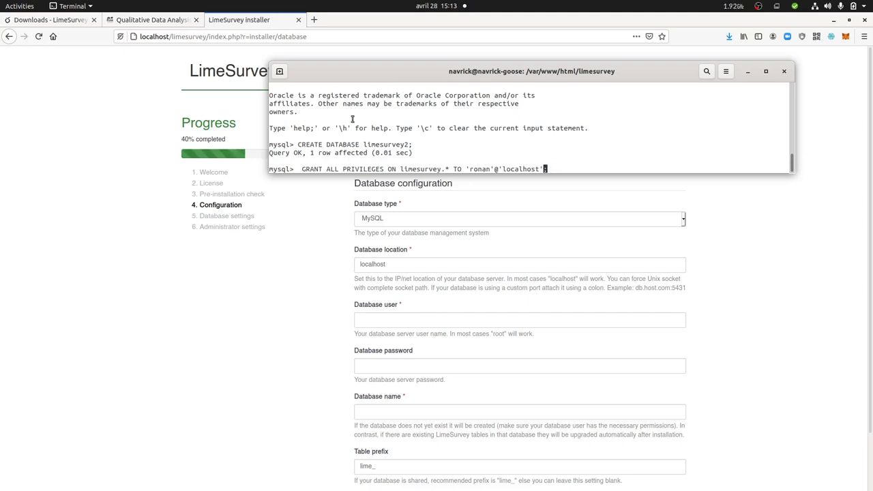
key("Left")
key("Left")
key("Left")
key("Left")
key("Left")
key("Left")
key("Left")
key("Left")
key("Left")
key("Left")
key("Left")
key("Left")
key("Left")
key("Left")
key("Left")
key("Left")
key("Left")
key("Left")
key("Left")
key("Left")
key("Left")
type("2")
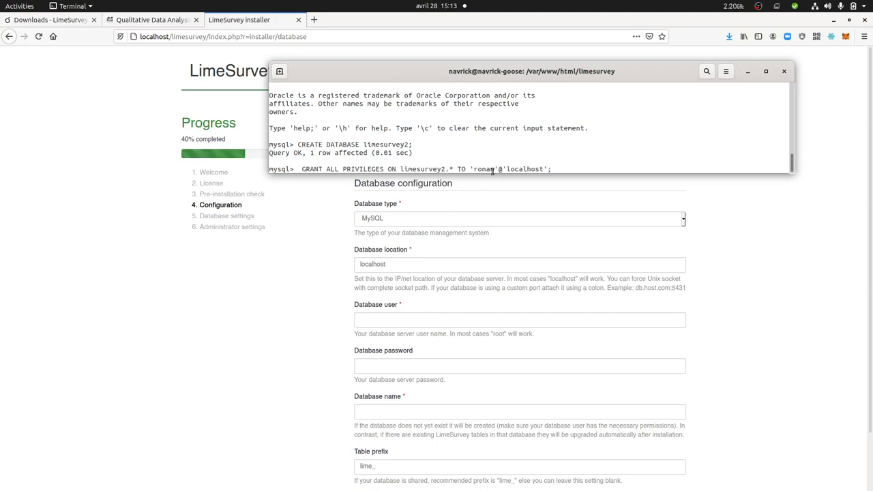
key("Return")
type("ex")
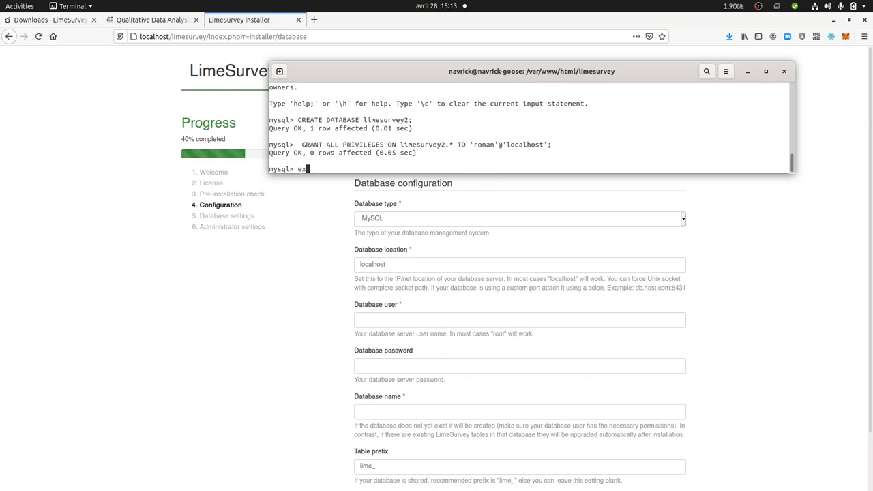
type("it")
key("Return")
Enter the database user, password and database name limesurvey2, then submit the configuration
left_click(345, 341)
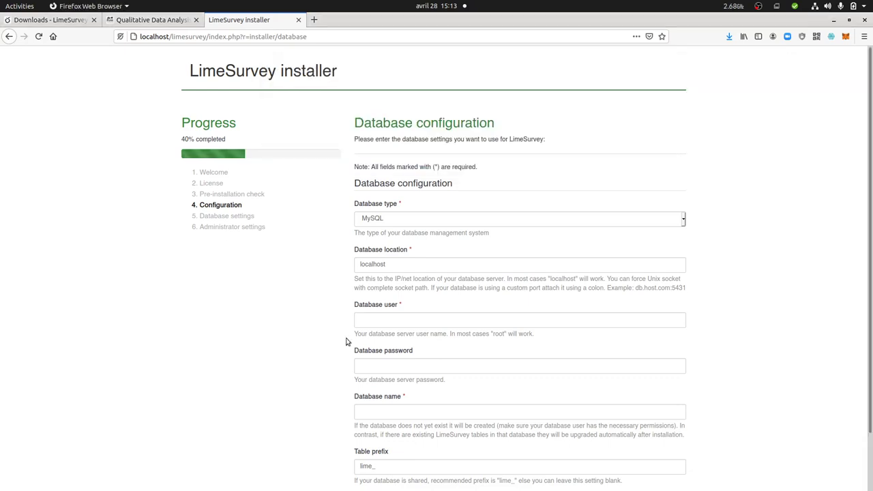
left_click(380, 324)
type("r")
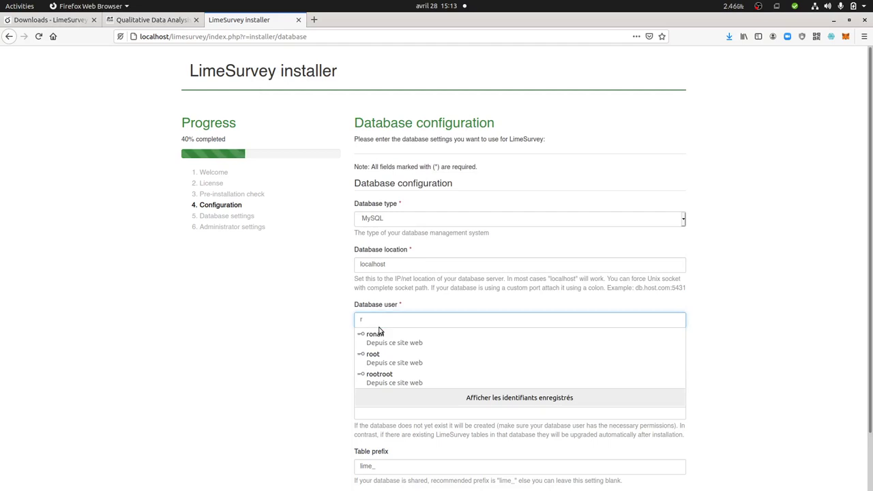
type("onan")
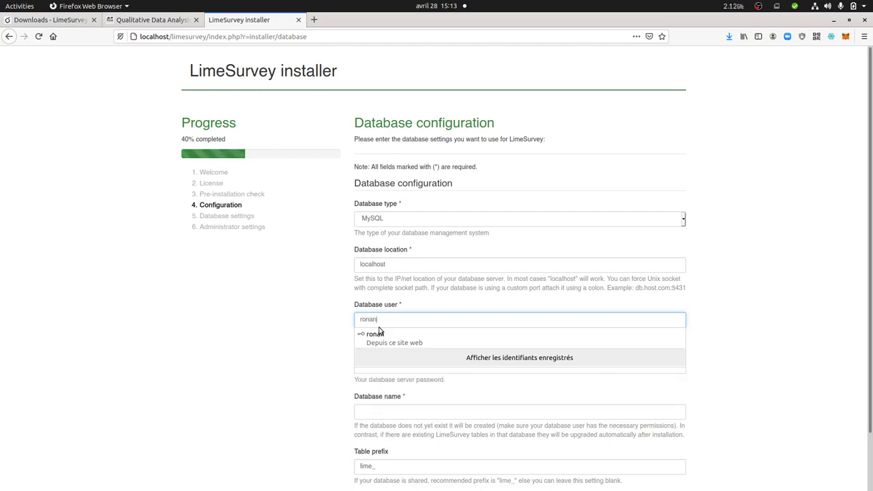
left_click(368, 367)
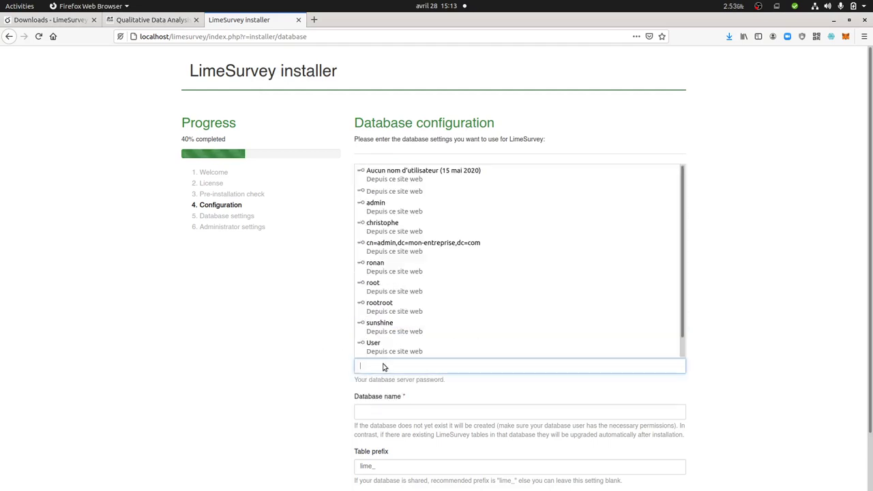
type("***")
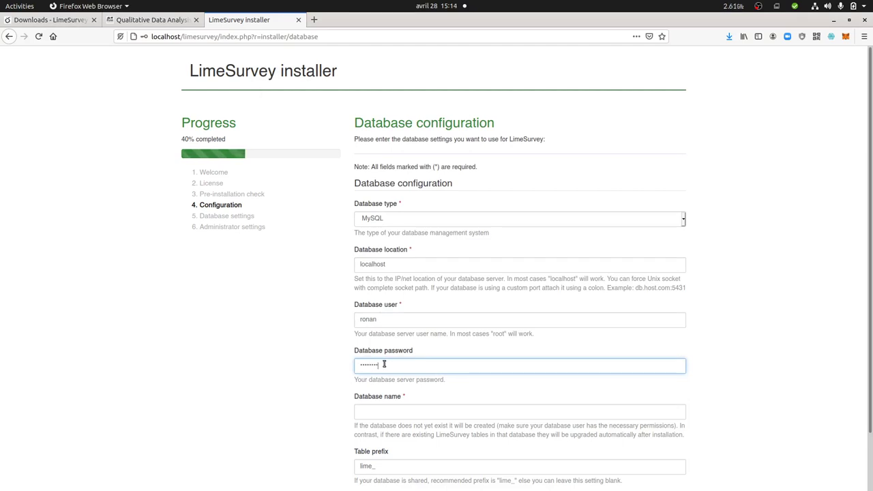
scroll(375, 368, "down", 2)
left_click(384, 352)
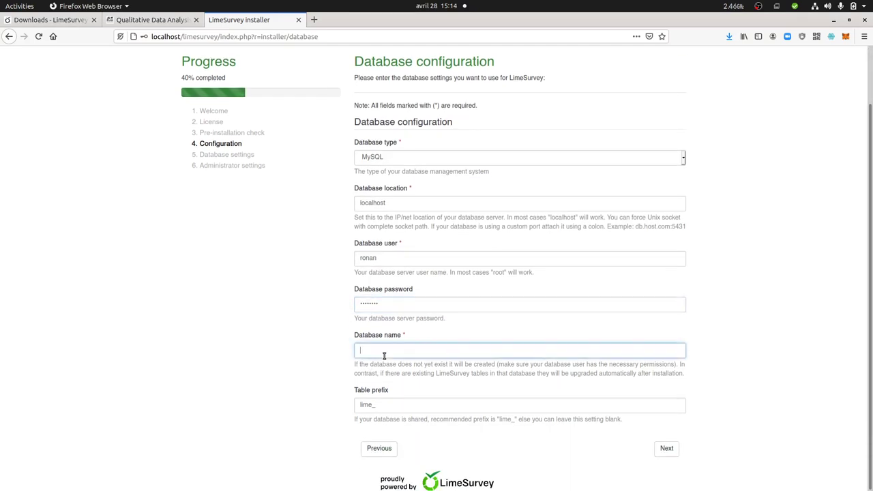
type("limesurvey2")
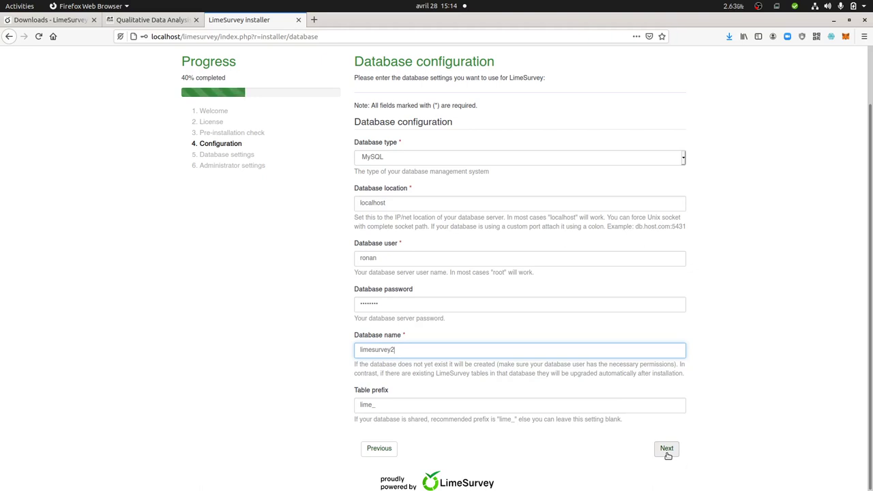
left_click(667, 451)
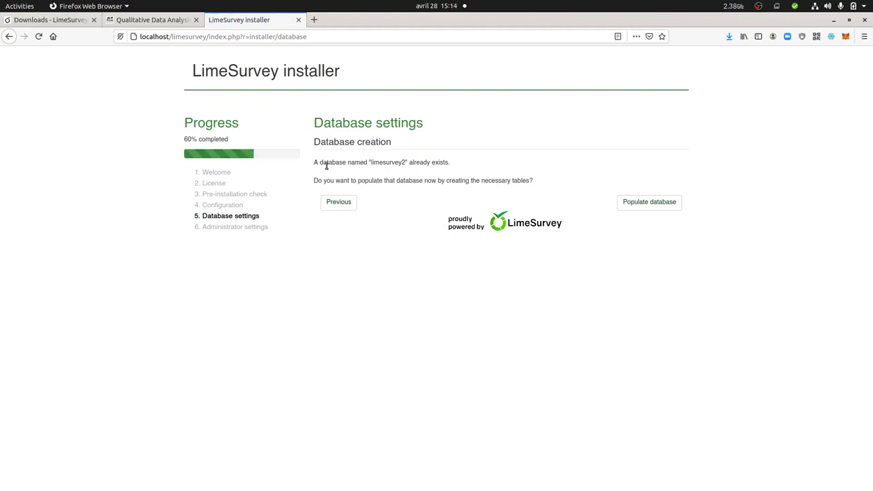
Populate the existing limesurvey2 database with the LimeSurvey tables
left_click_drag(317, 163, 449, 164)
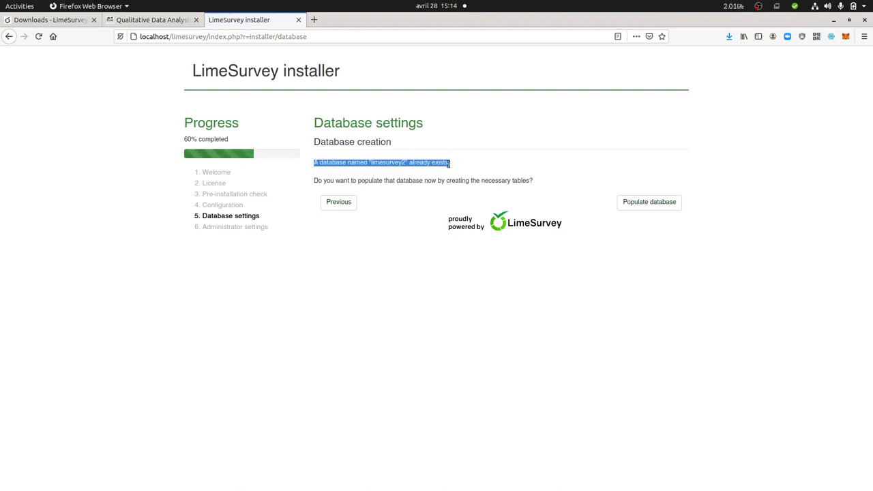
left_click_drag(318, 180, 521, 181)
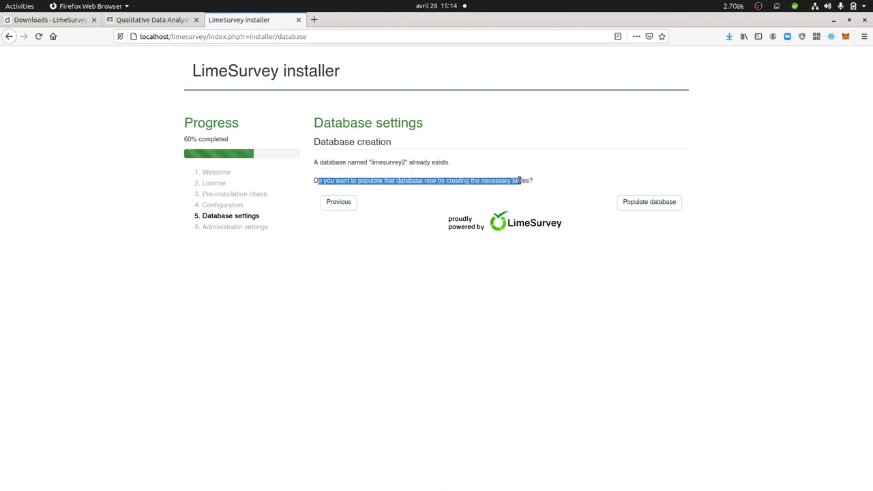
left_click(659, 205)
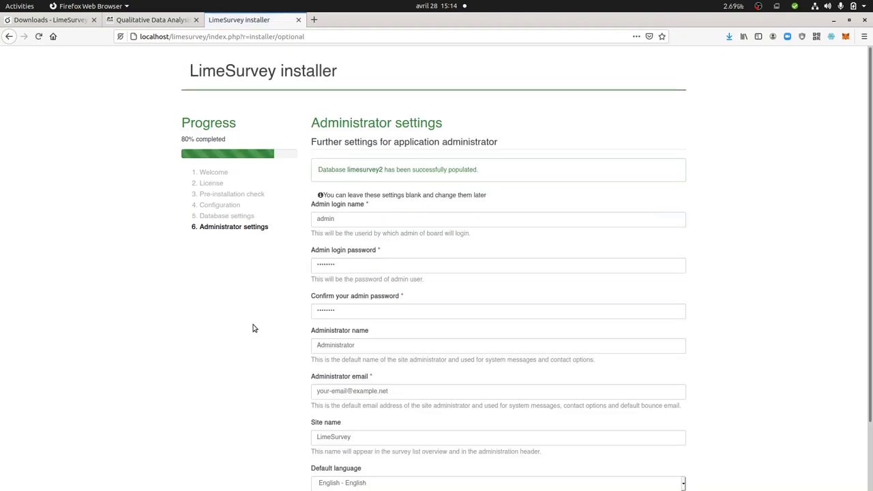
Retype the admin password and its confirmation, replace the administrator email, and finish the installation
double_click(362, 267)
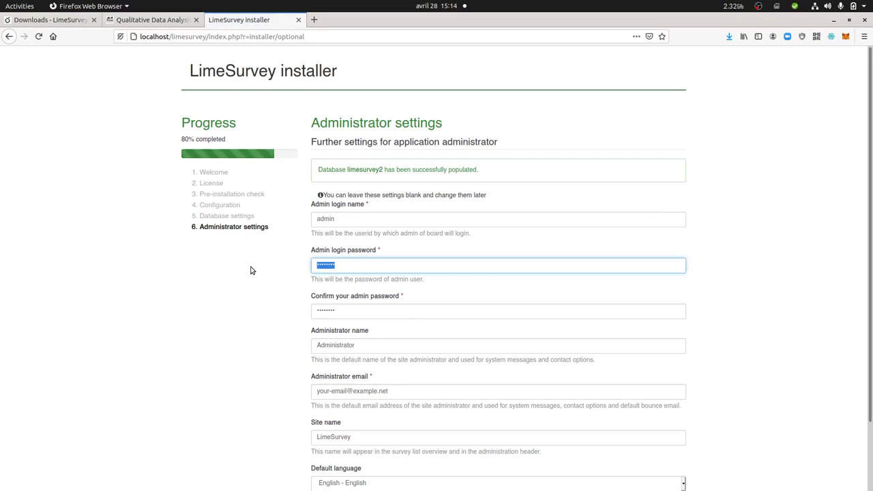
type("a")
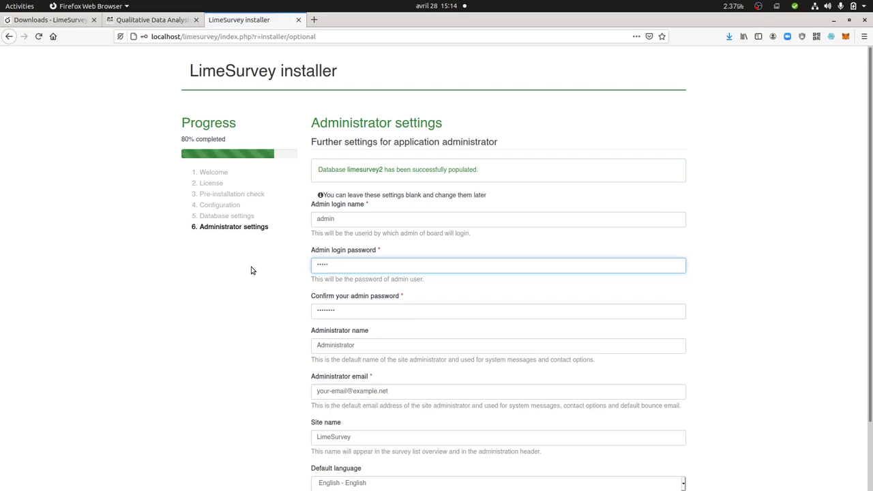
double_click(347, 313)
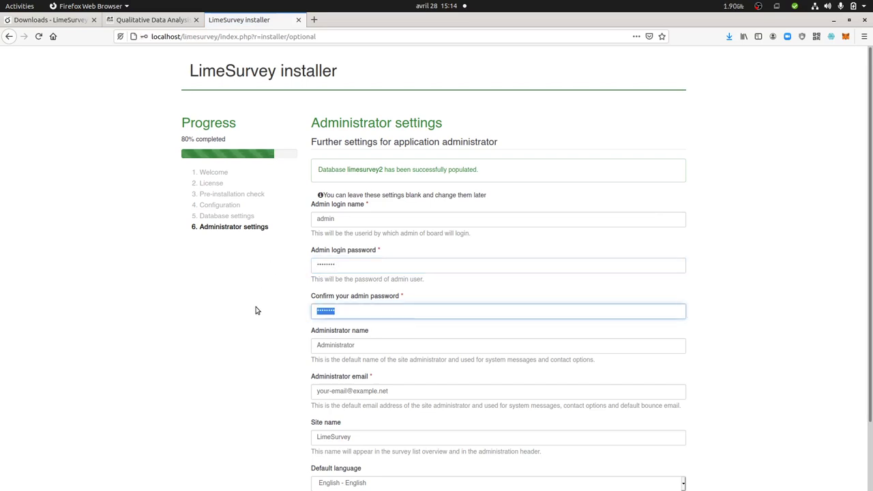
type("admin123")
scroll(382, 300, "down", 2)
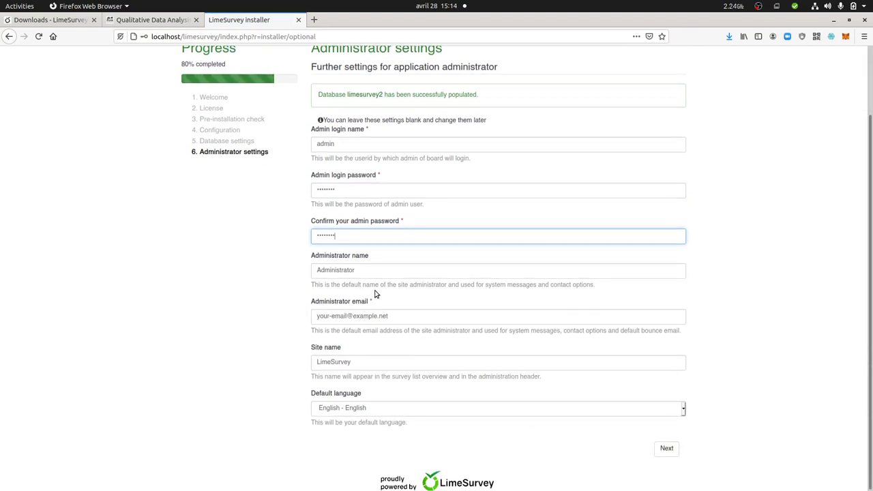
left_click_drag(395, 316, 308, 316)
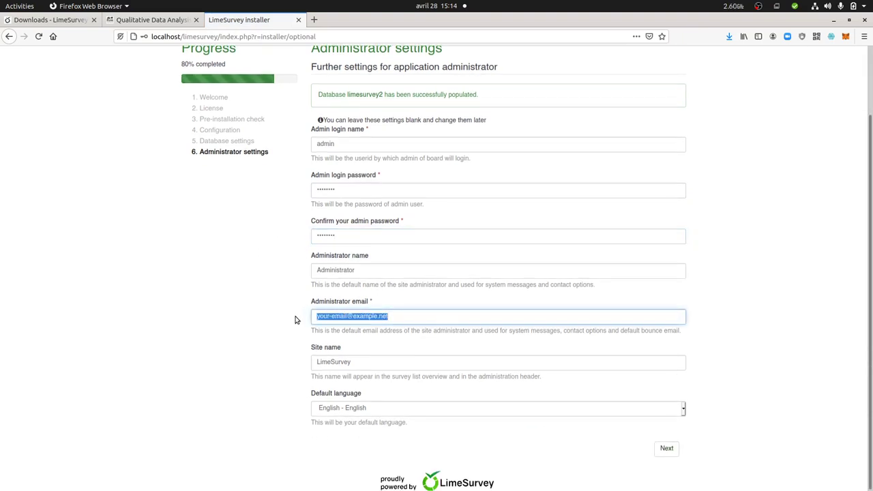
type("cont")
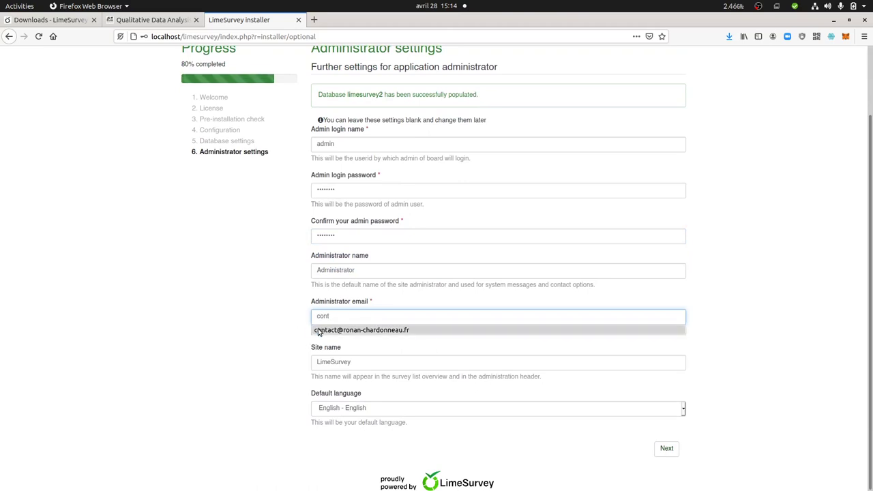
left_click(320, 329)
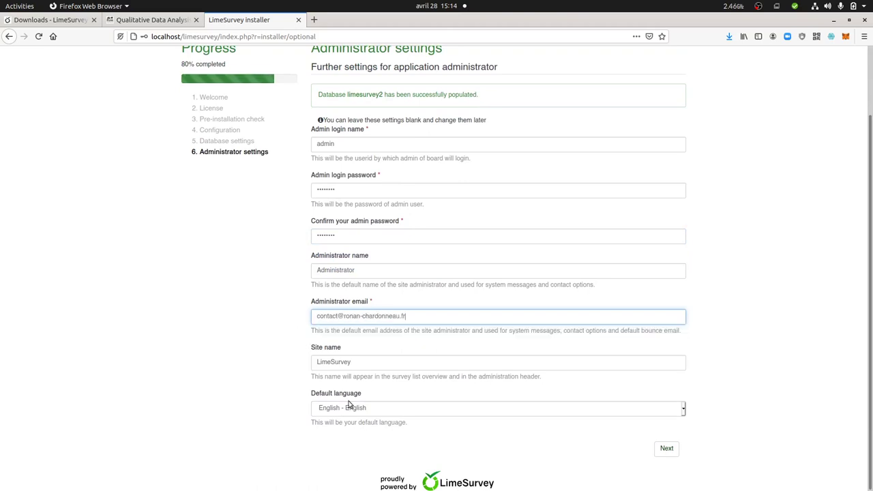
left_click(668, 452)
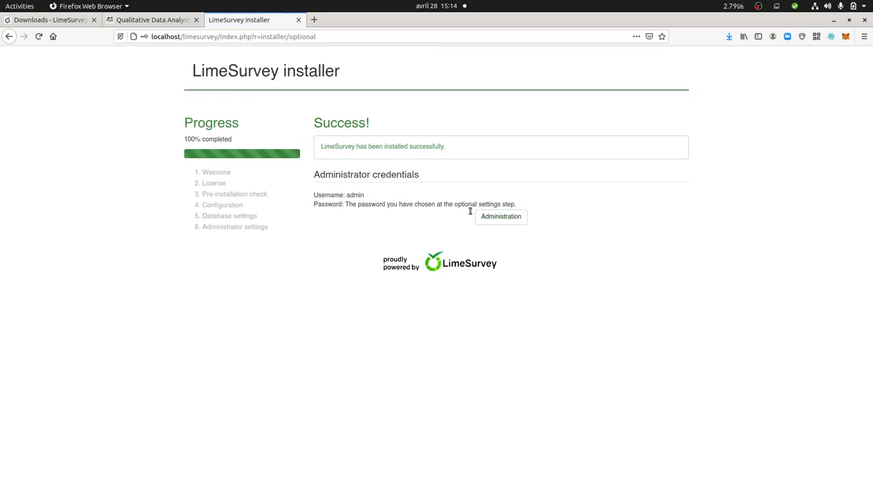
Go to Administration and log in as admin using the saved, autofilled password
left_click(492, 217)
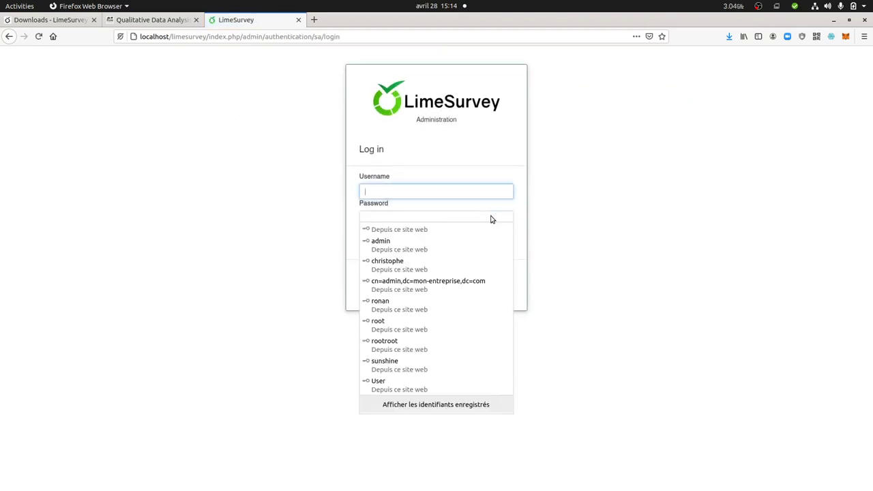
left_click(426, 193)
type("admo")
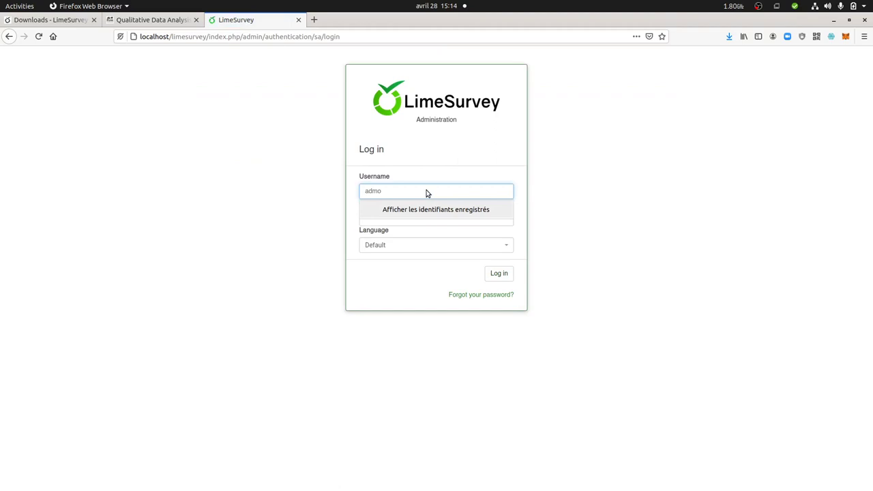
key("BackSpace")
type("i")
key("Down")
key("Return")
key("Tab")
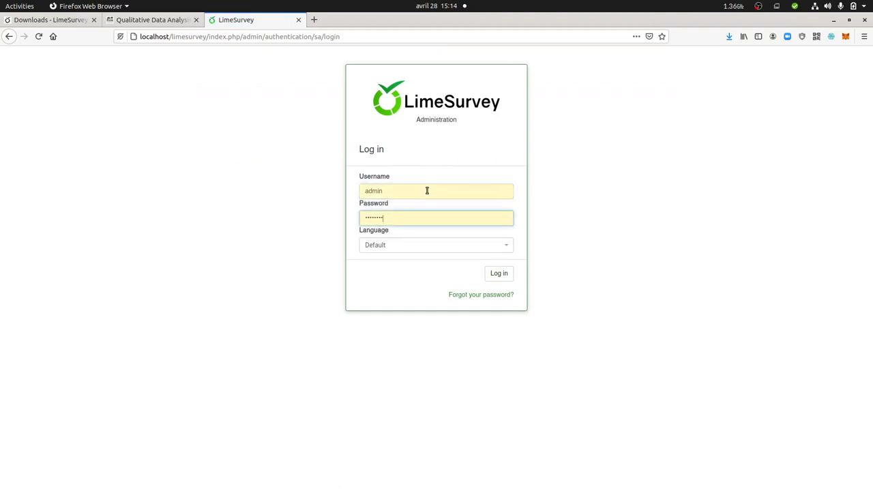
key("Return")
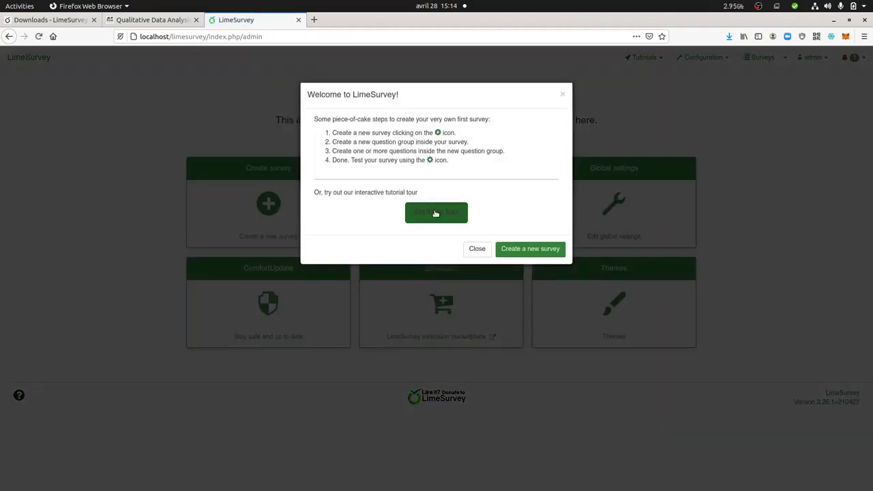
Dismiss the Welcome dialog and the SSL not enforced warning, then close the reappeared Welcome dialog
left_click(562, 94)
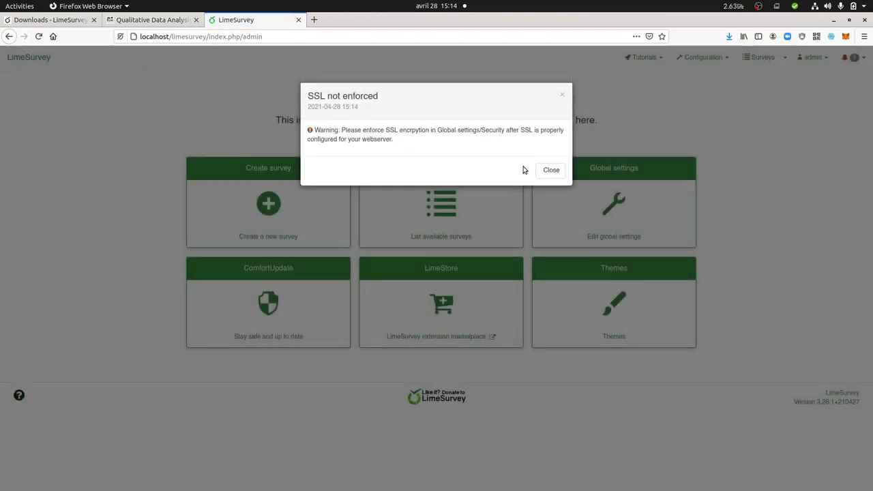
left_click(543, 171)
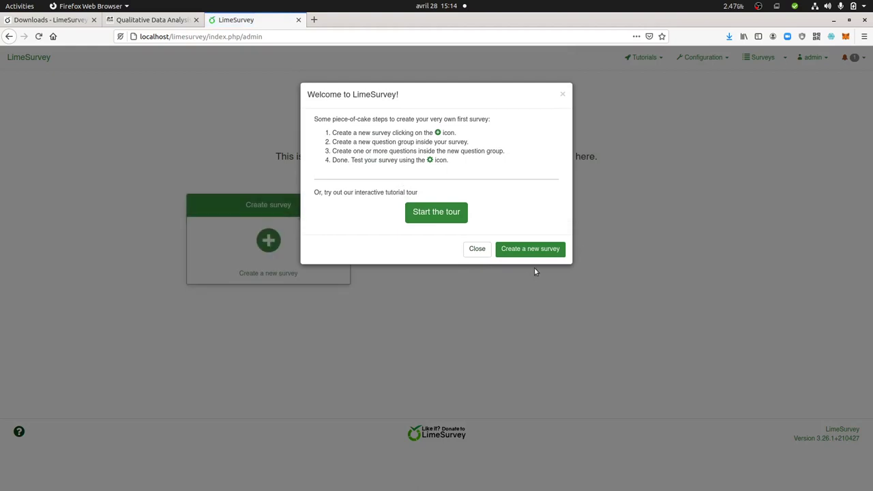
left_click(565, 95)
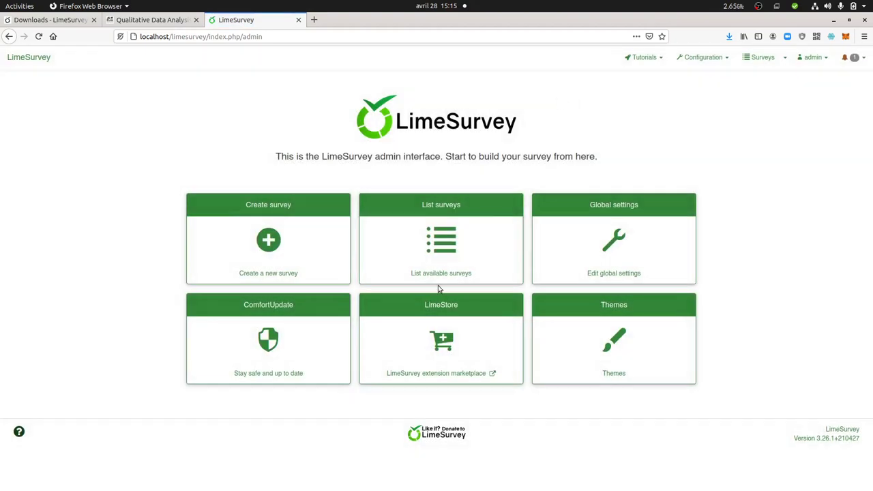
Open the empty survey list and bring up the Create a new survey form
left_click(444, 246)
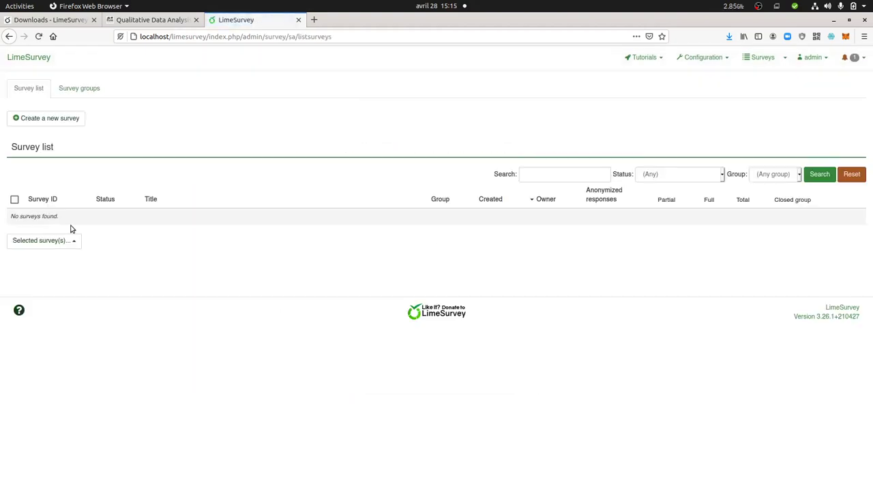
left_click(46, 122)
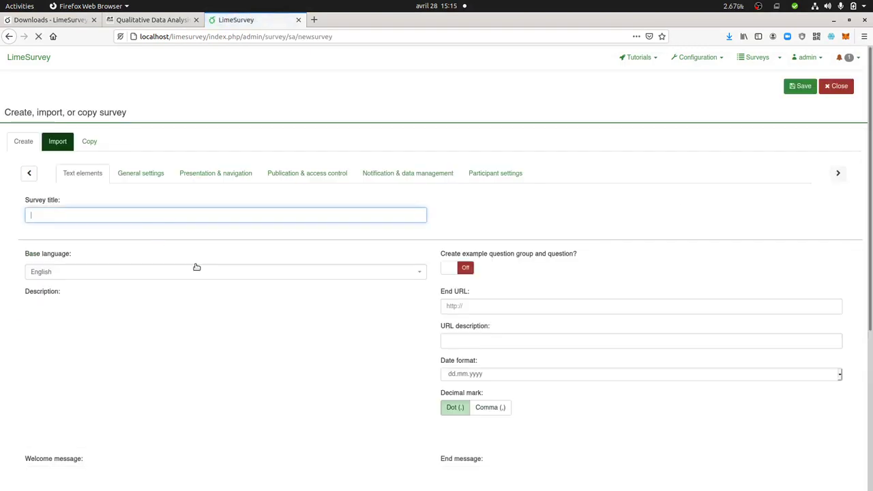